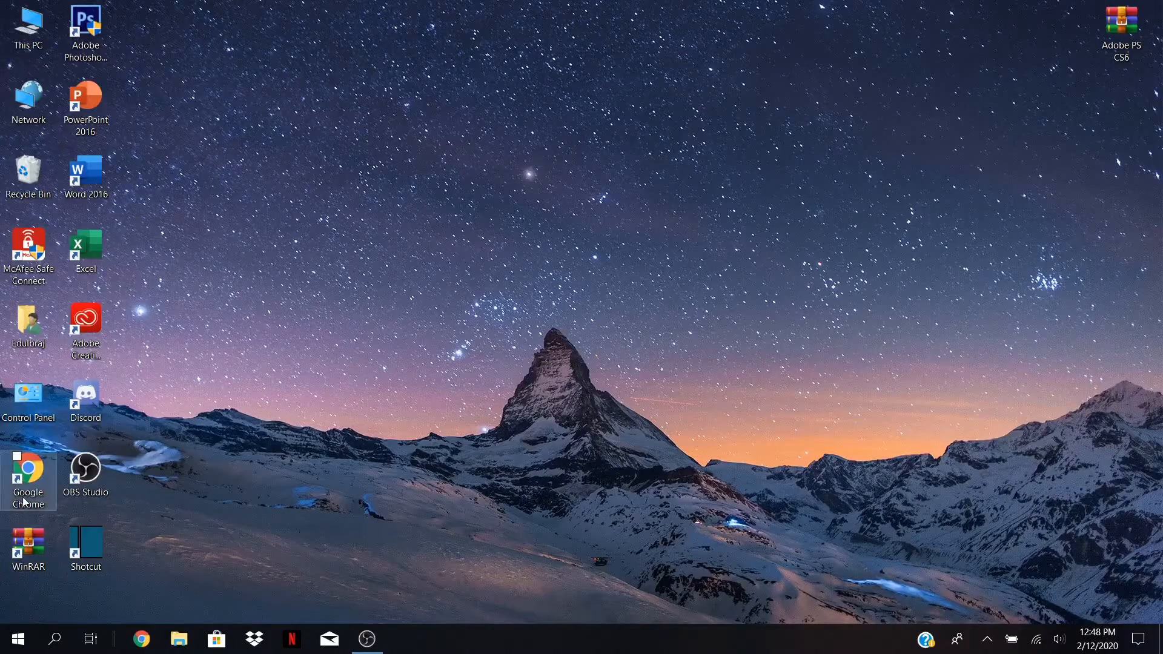
Launch Google Chrome from its desktop shortcut.
{"action": "double_click", "coordinate": [34, 478]}
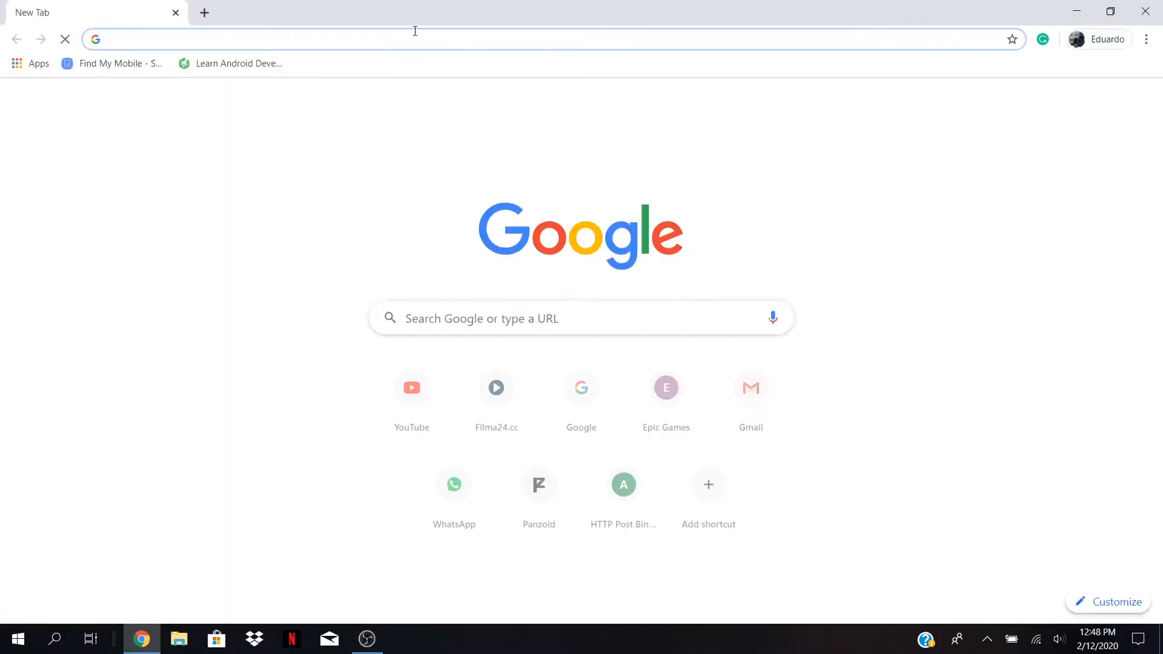
Paste and load the YouTube Channel Art Maker address, then start creating your own channel art.
{"action": "right_click", "coordinate": [412, 42]}
{"action": "left_click", "coordinate": [501, 163]}
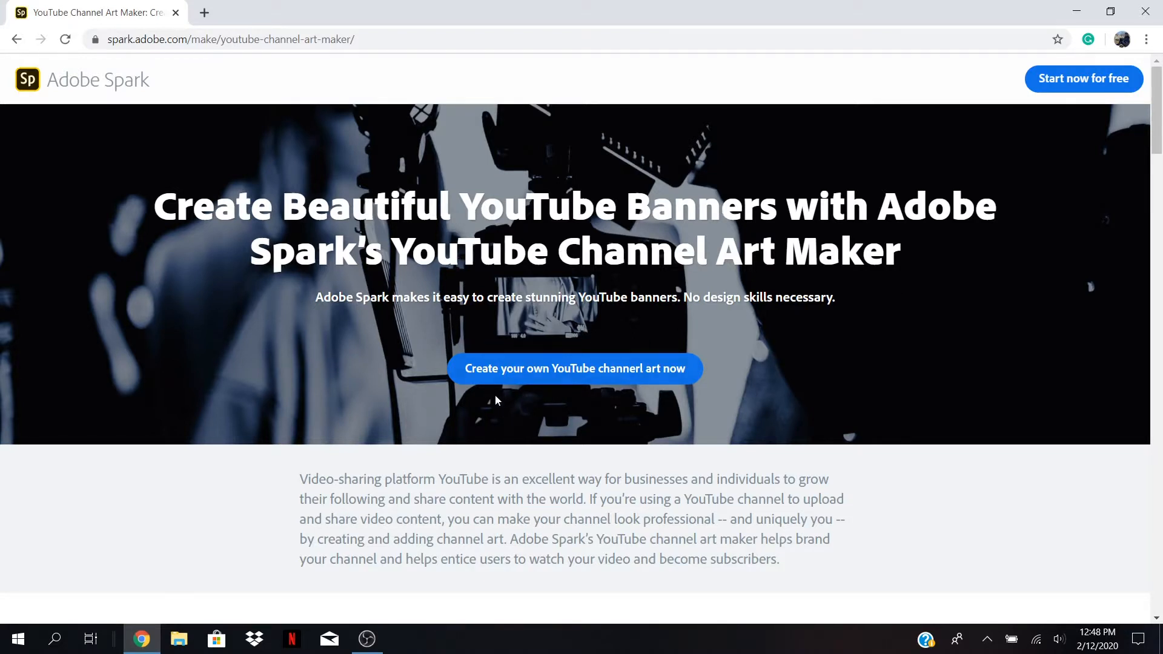
{"action": "left_click", "coordinate": [655, 371]}
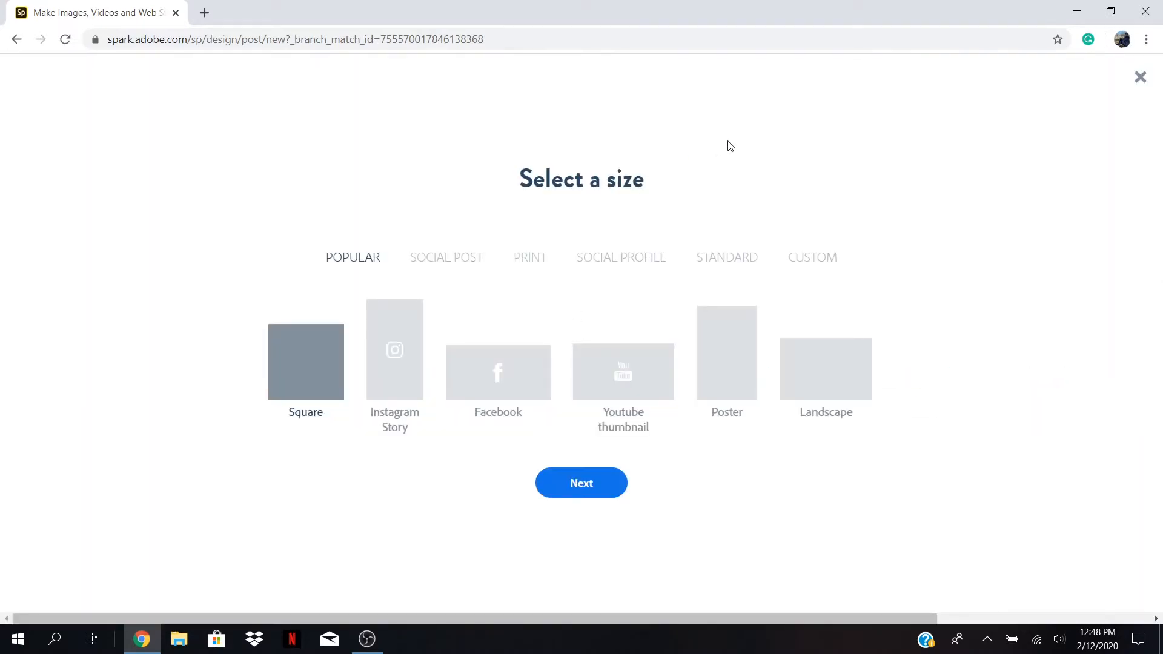
Choose the Social Profile > Channel art size for the new post.
{"action": "left_click", "coordinate": [641, 262]}
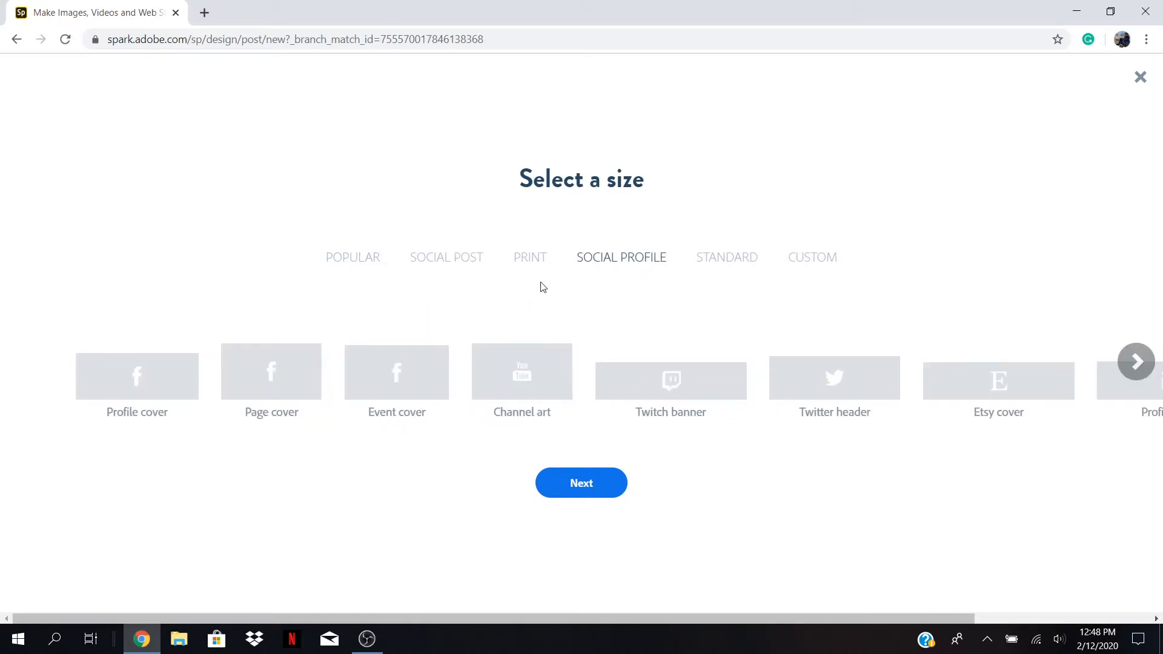
{"action": "left_click", "coordinate": [521, 371]}
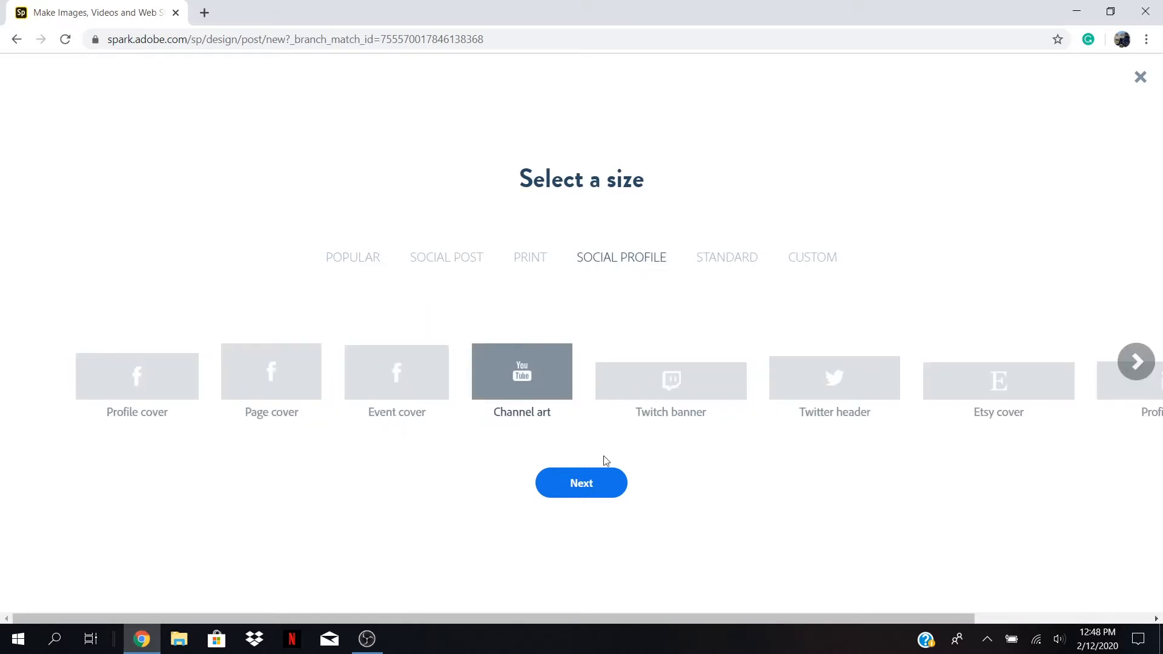
{"action": "left_click", "coordinate": [582, 482]}
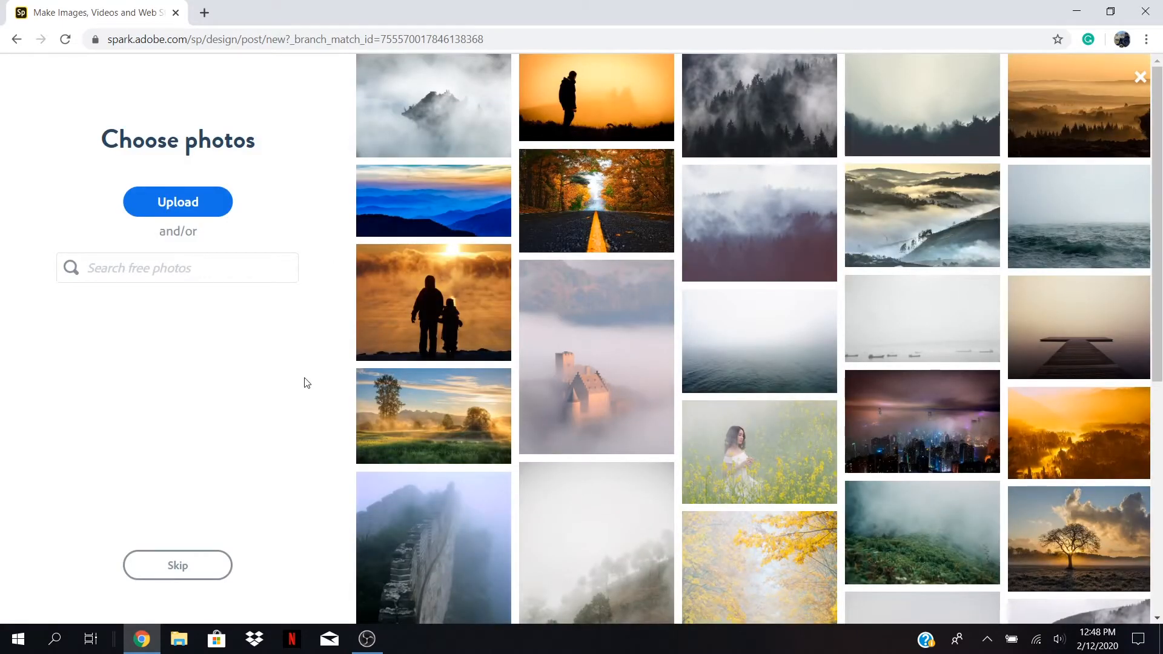
Search free photos for 'Technology' and use the laptops-on-a-desk photo as the background.
{"action": "left_click", "coordinate": [207, 270]}
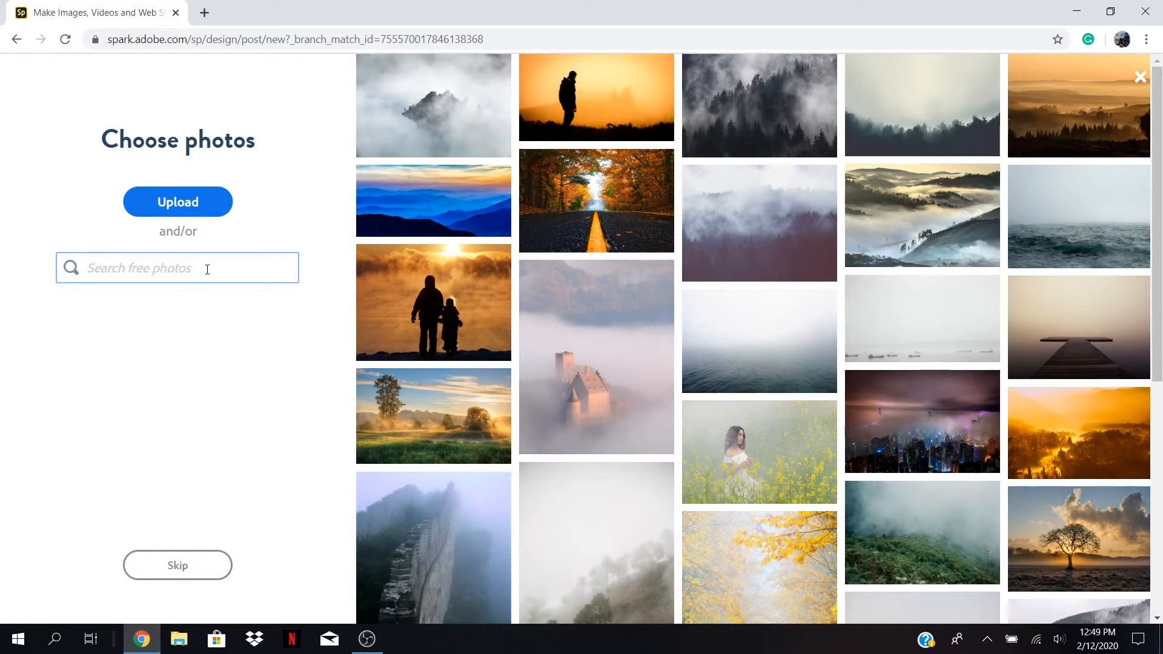
{"action": "type", "text": "Technology"}
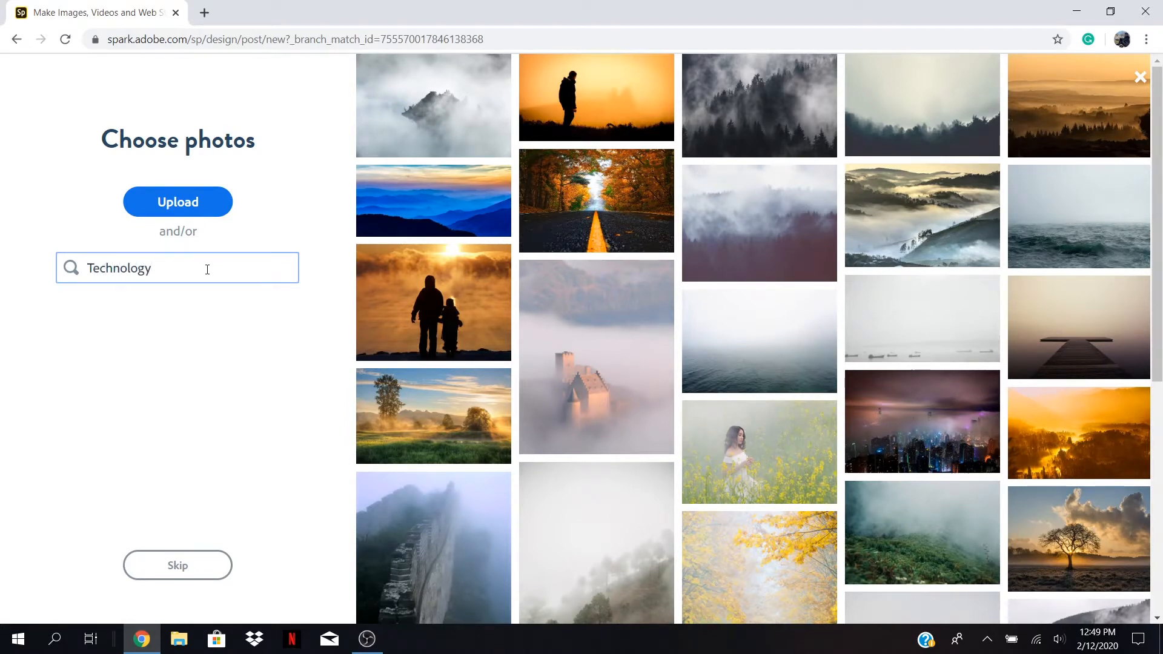
{"action": "key", "text": "Return"}
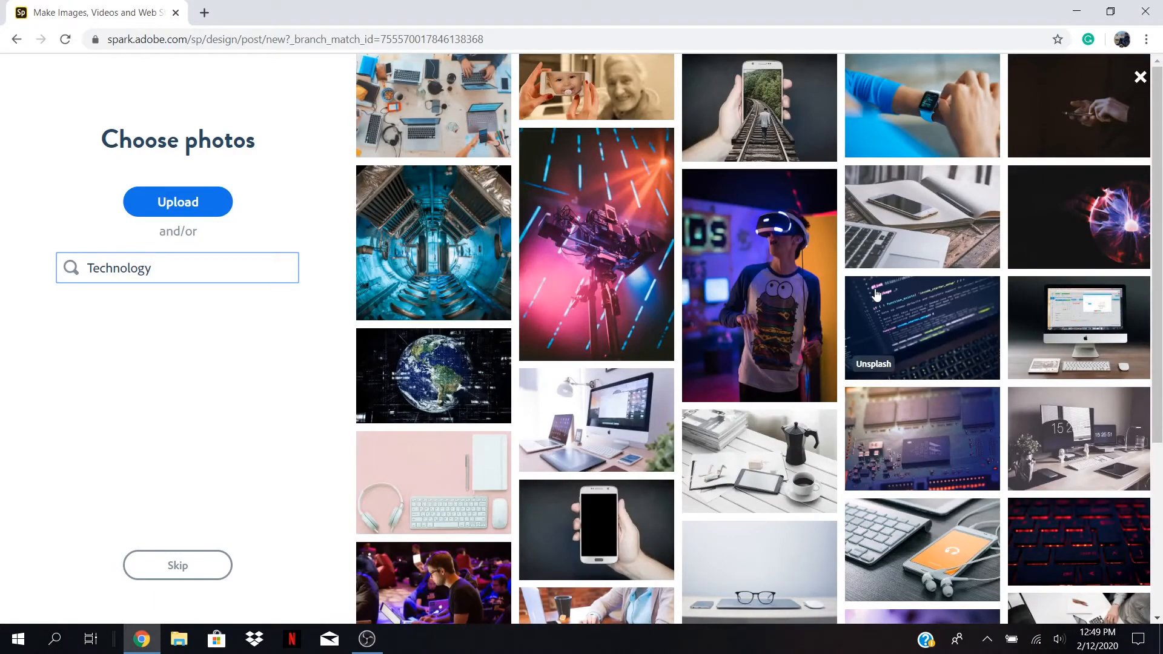
{"action": "scroll", "coordinate": [822, 449], "scroll_direction": "down", "scroll_amount": 15}
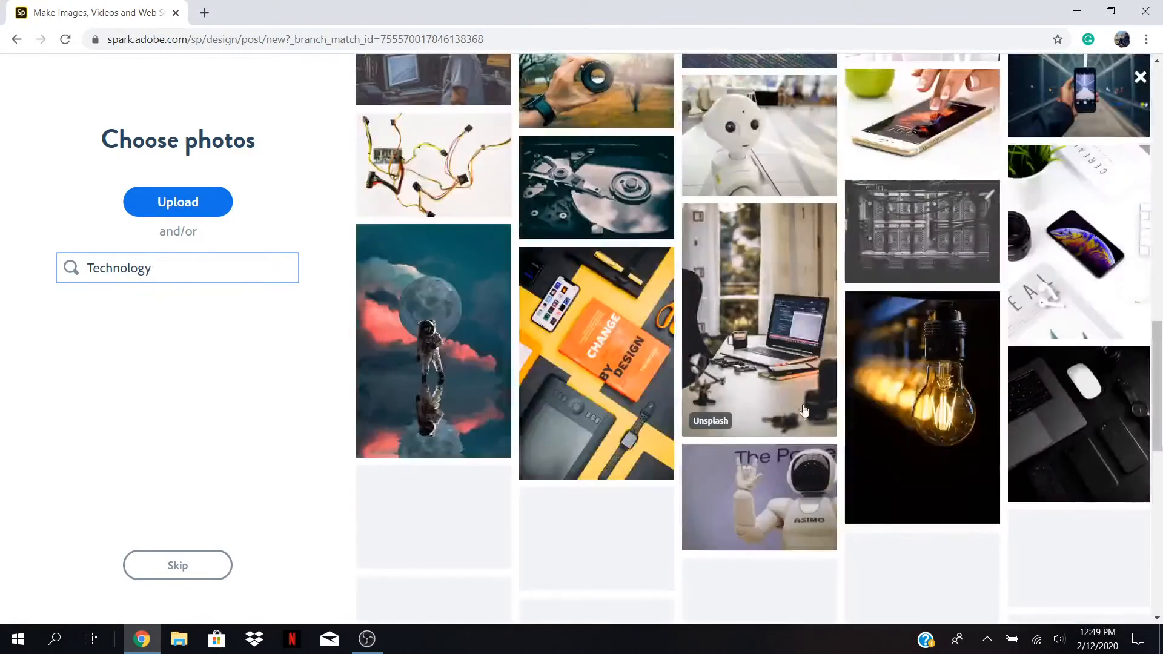
{"action": "scroll", "coordinate": [460, 109], "scroll_direction": "up", "scroll_amount": 15}
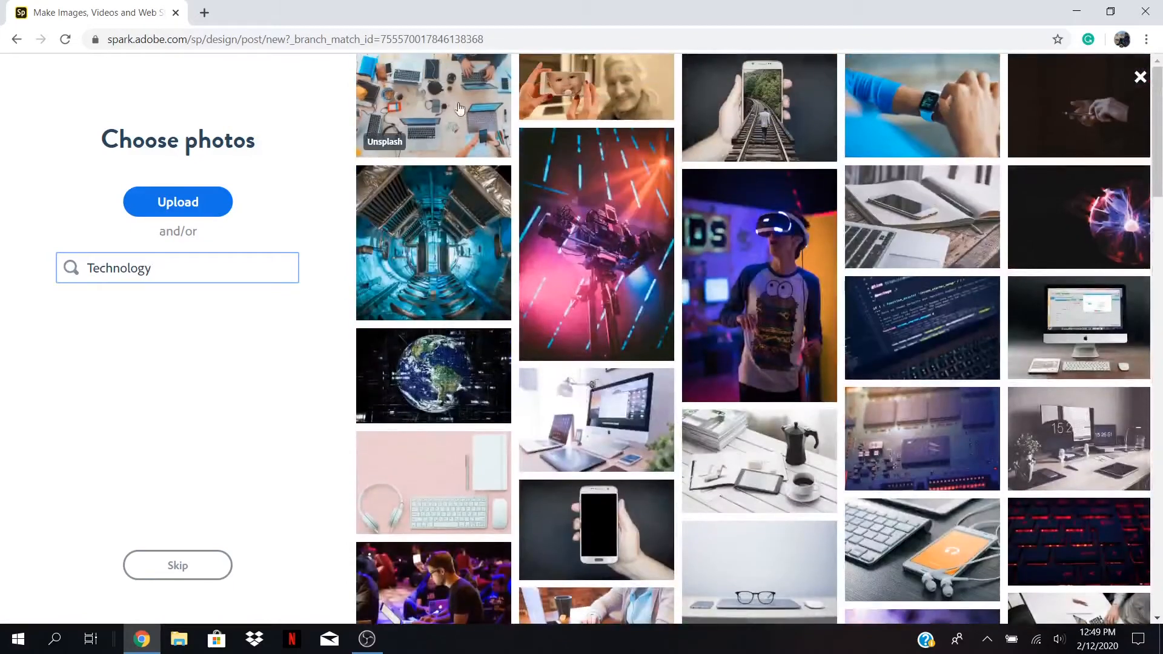
{"action": "left_click", "coordinate": [448, 109]}
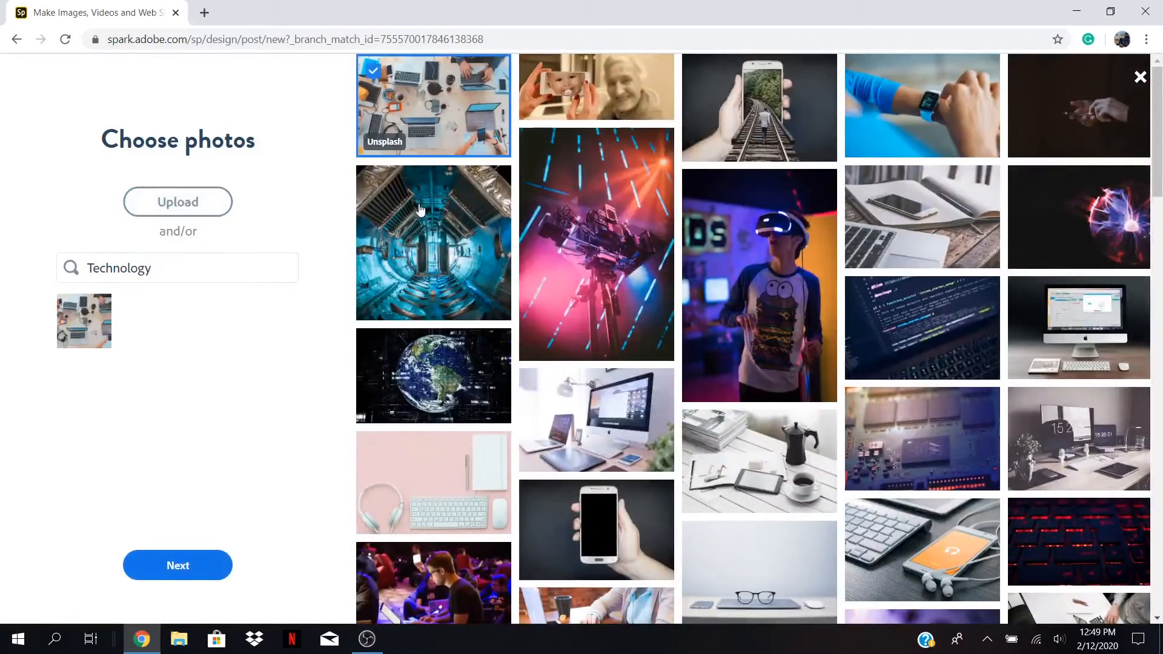
{"action": "left_click", "coordinate": [177, 566]}
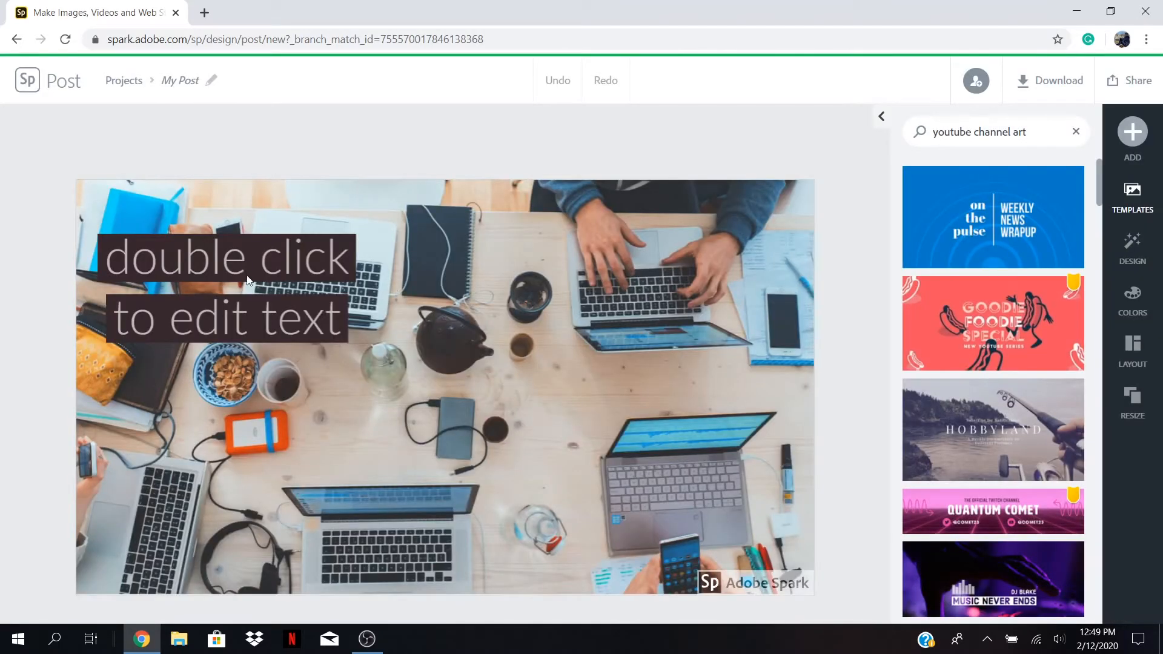
Replace the placeholder text with 'Discover Software'.
{"action": "left_click_drag", "start_coordinate": [248, 280], "coordinate": [499, 385]}
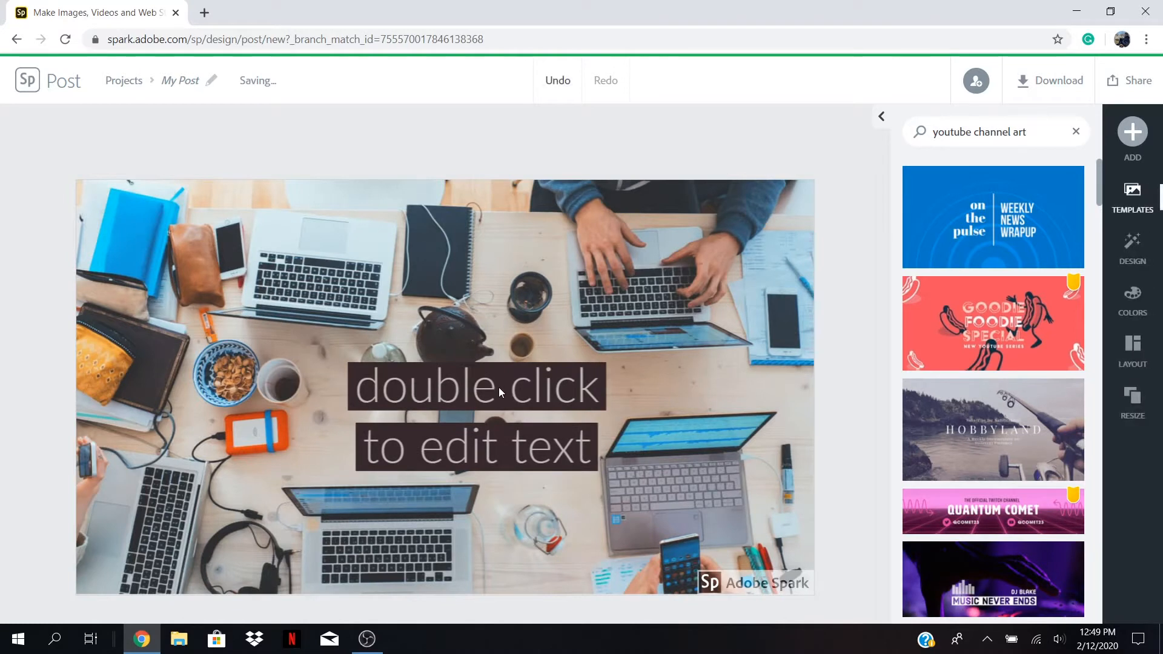
{"action": "double_click", "coordinate": [499, 387]}
{"action": "key", "text": "BackSpace"}
{"action": "key", "text": "BackSpace"}
{"action": "key", "text": "BackSpace"}
{"action": "key", "text": "BackSpace"}
{"action": "key", "text": "BackSpace"}
{"action": "key", "text": "BackSpace"}
{"action": "key", "text": "BackSpace"}
{"action": "key", "text": "BackSpace"}
{"action": "key", "text": "BackSpace"}
{"action": "key", "text": "BackSpace"}
{"action": "key", "text": "BackSpace"}
{"action": "key", "text": "BackSpace"}
{"action": "key", "text": "BackSpace"}
{"action": "key", "text": "BackSpace"}
{"action": "key", "text": "BackSpace"}
{"action": "key", "text": "BackSpace"}
{"action": "key", "text": "BackSpace"}
{"action": "key", "text": "BackSpace"}
{"action": "key", "text": "BackSpace"}
{"action": "key", "text": "BackSpace"}
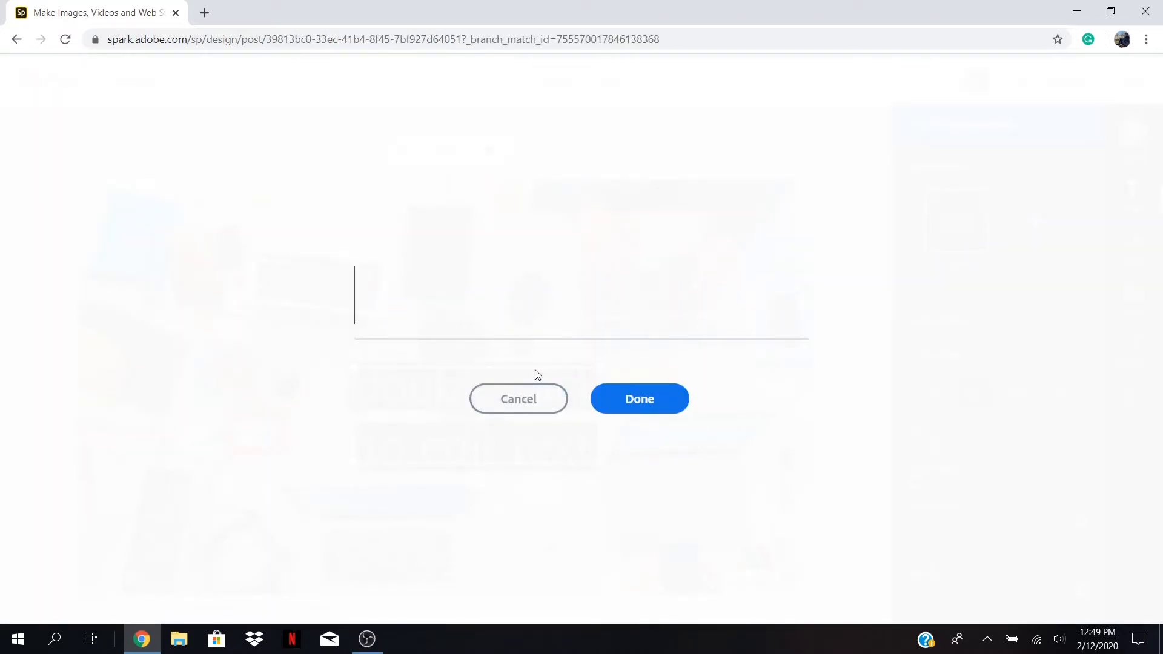
{"action": "type", "text": "Discover "}
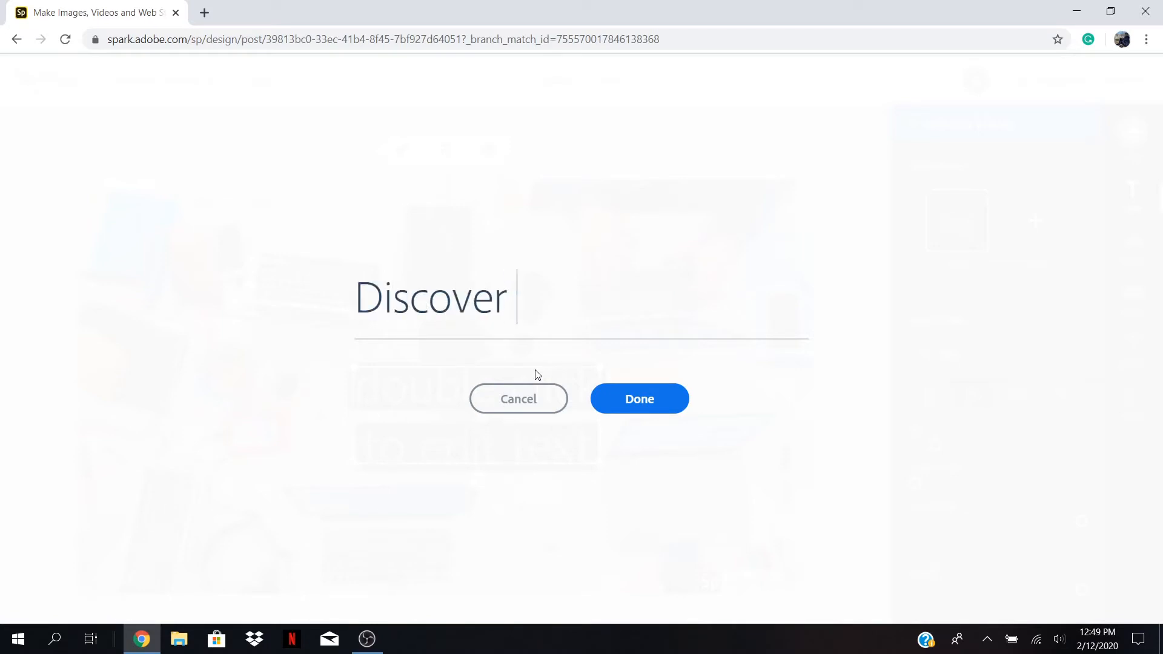
{"action": "type", "text": "Software"}
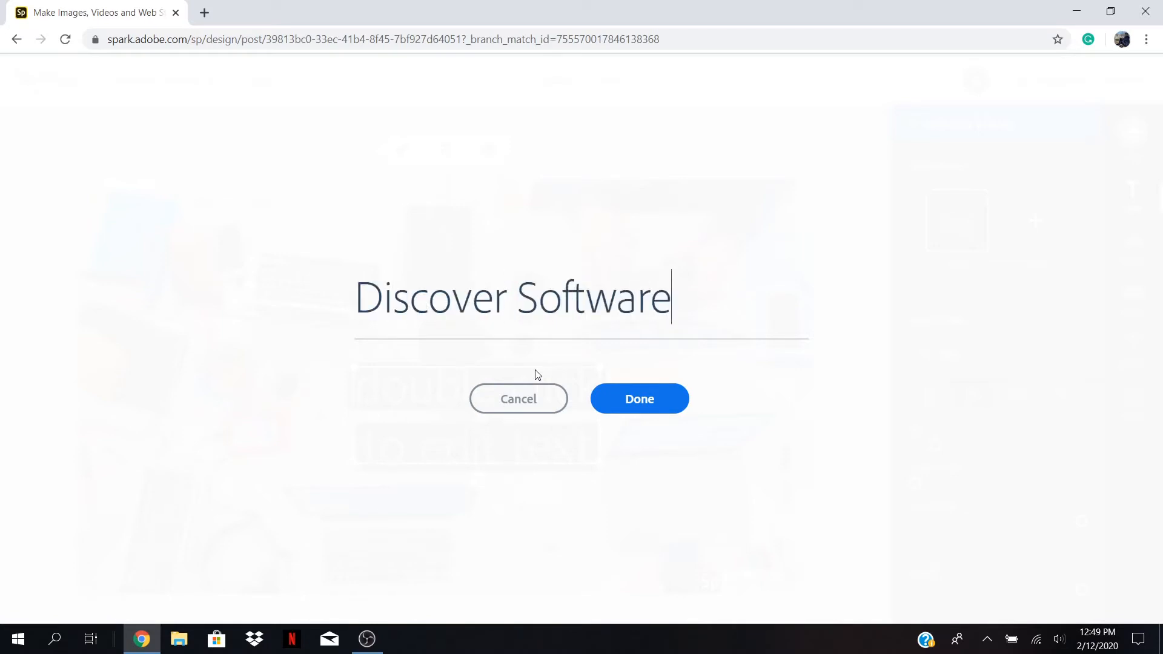
{"action": "left_click", "coordinate": [645, 404]}
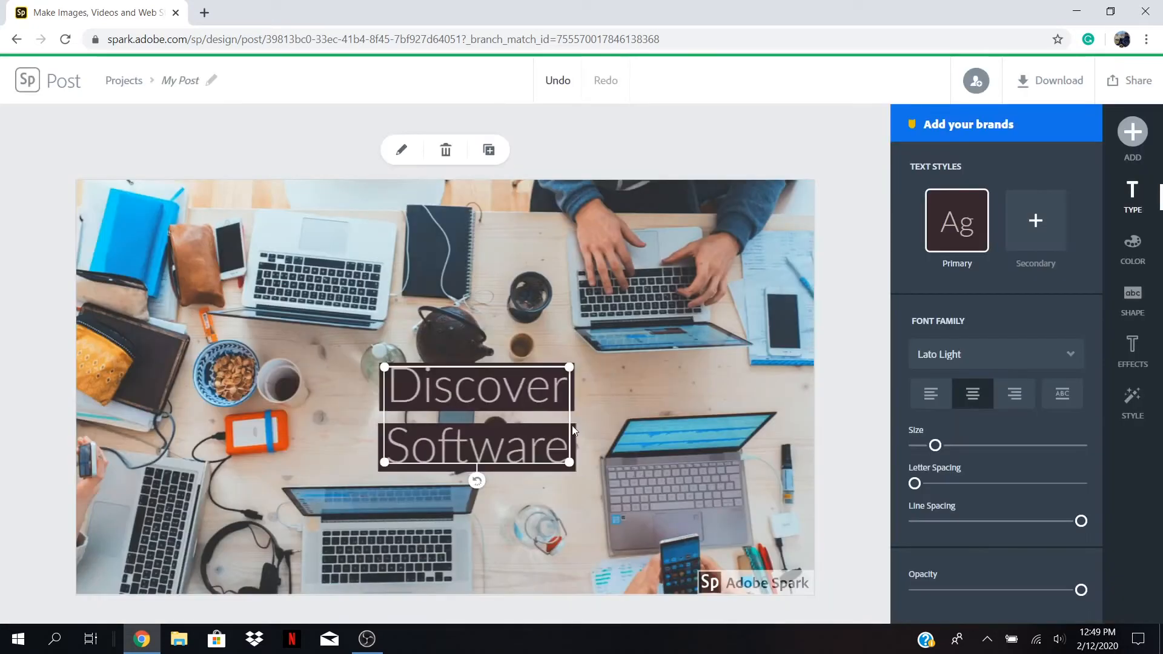
Enlarge the 'Discover Software' text and centre it on the canvas.
{"action": "left_click_drag", "start_coordinate": [475, 372], "coordinate": [430, 284]}
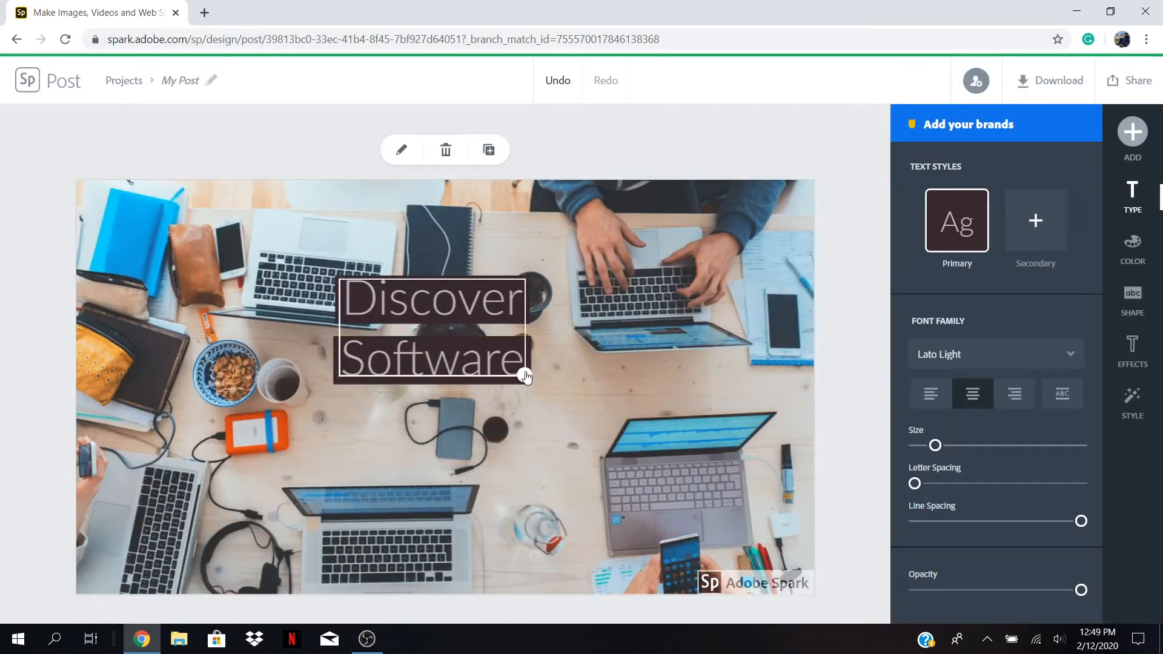
{"action": "left_click_drag", "start_coordinate": [526, 377], "coordinate": [576, 408]}
{"action": "left_click_drag", "start_coordinate": [470, 345], "coordinate": [466, 383]}
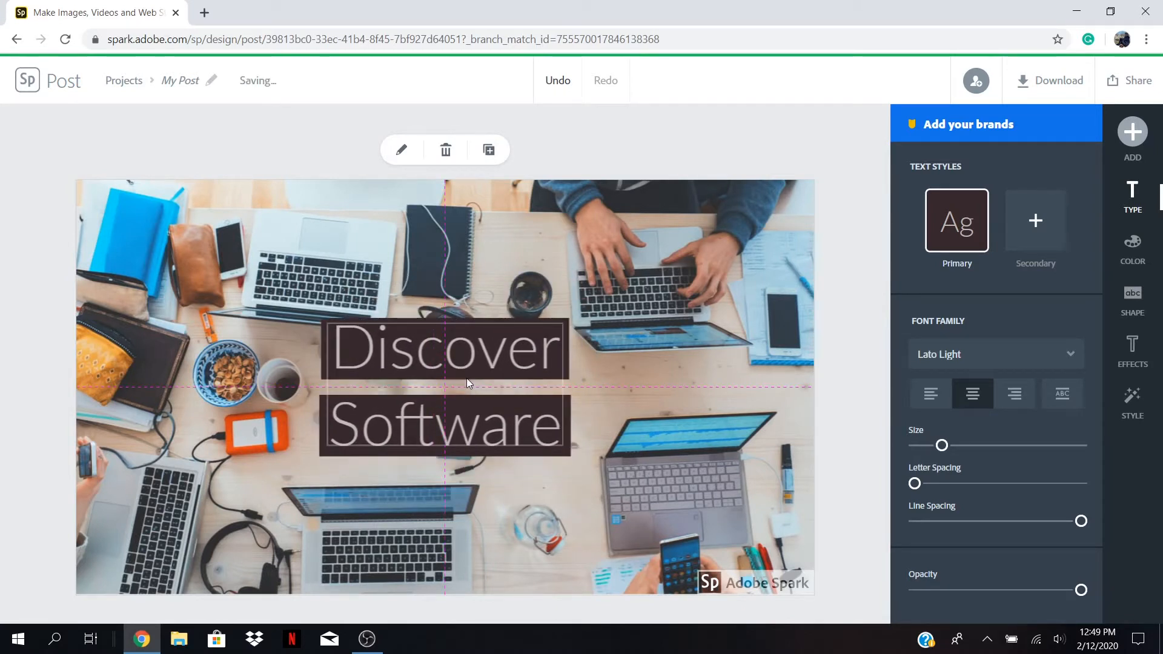
{"action": "left_click_drag", "start_coordinate": [466, 378], "coordinate": [466, 377]}
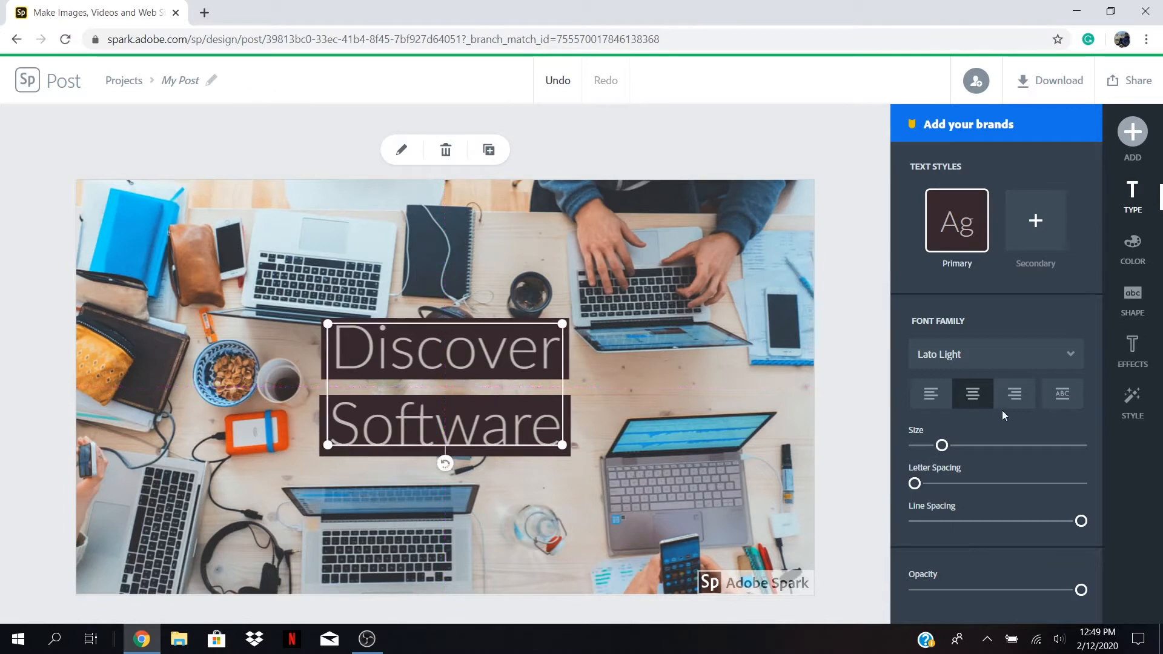
Add a banner shape behind the text and pick a condensed capitals style with black bars.
{"action": "left_click", "coordinate": [1132, 306]}
{"action": "scroll", "coordinate": [1023, 509], "scroll_direction": "down", "scroll_amount": 3}
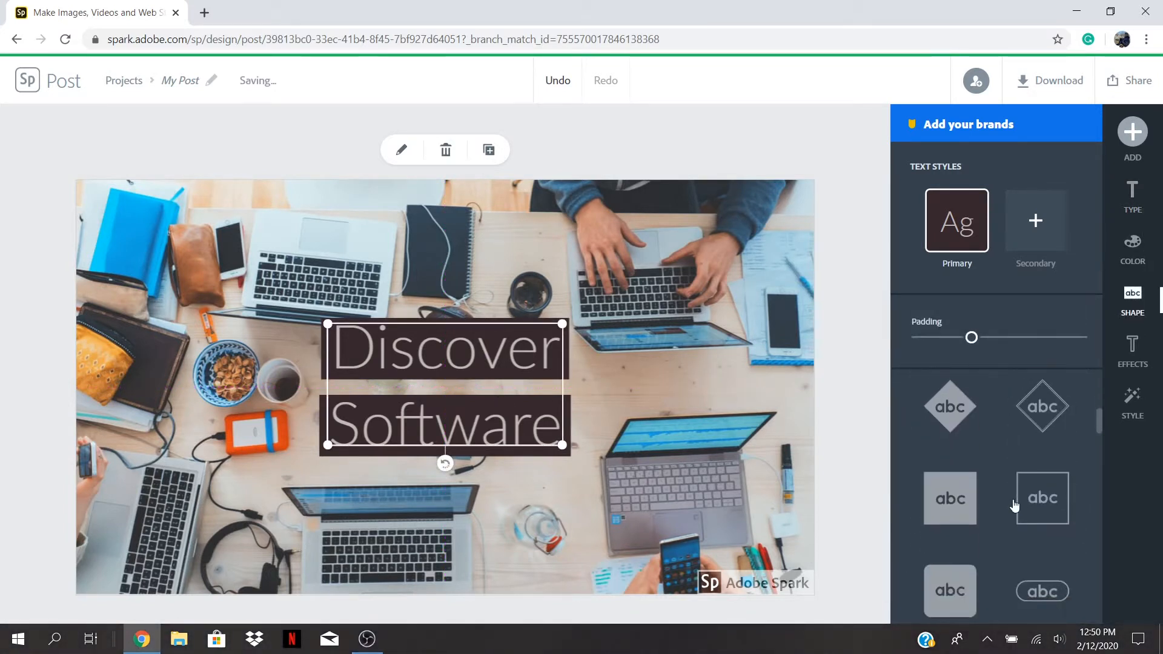
{"action": "scroll", "coordinate": [1042, 533], "scroll_direction": "down", "scroll_amount": 4}
{"action": "left_click", "coordinate": [1044, 557]}
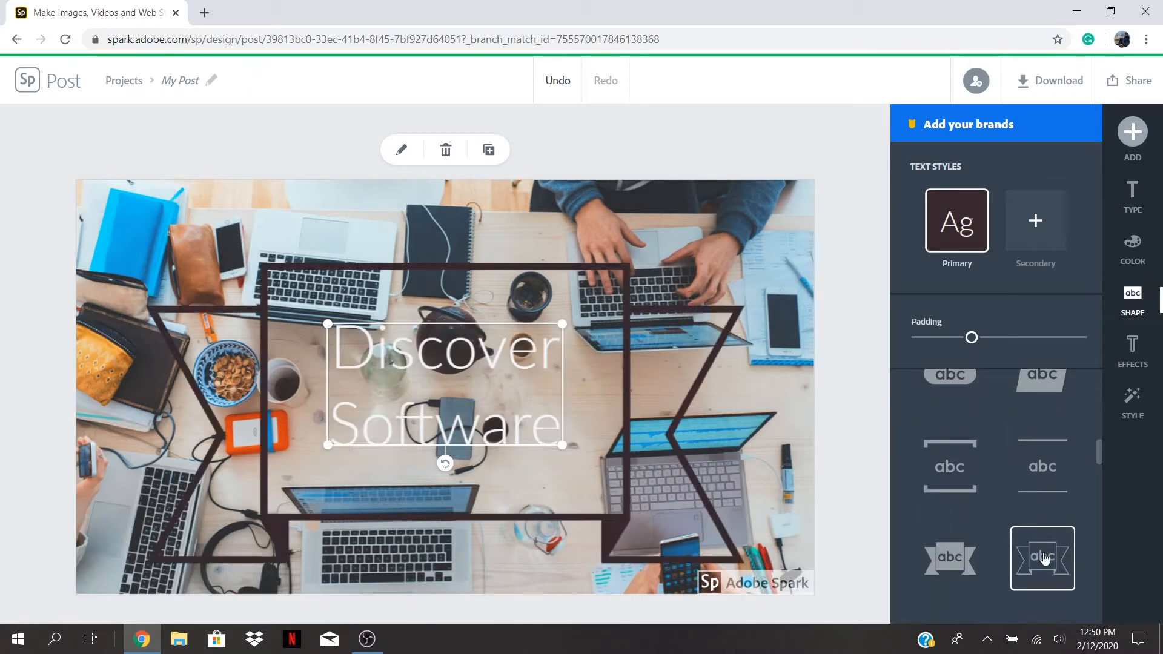
{"action": "left_click", "coordinate": [1132, 399]}
{"action": "mouse_move", "coordinate": [995, 367]}
{"action": "left_mouse_down"}
{"action": "mouse_move", "coordinate": [1023, 372]}
{"action": "mouse_move", "coordinate": [1047, 428]}
{"action": "mouse_move", "coordinate": [1034, 455]}
{"action": "mouse_move", "coordinate": [999, 475]}
{"action": "mouse_move", "coordinate": [1054, 437]}
{"action": "mouse_move", "coordinate": [1005, 464]}
{"action": "mouse_move", "coordinate": [969, 463]}
{"action": "left_mouse_up"}
Enlarge and reposition the DISCOVER SOFTWARE heading, then download the post as PNG.
{"action": "left_click_drag", "start_coordinate": [450, 399], "coordinate": [453, 362]}
{"action": "left_click_drag", "start_coordinate": [562, 413], "coordinate": [597, 423]}
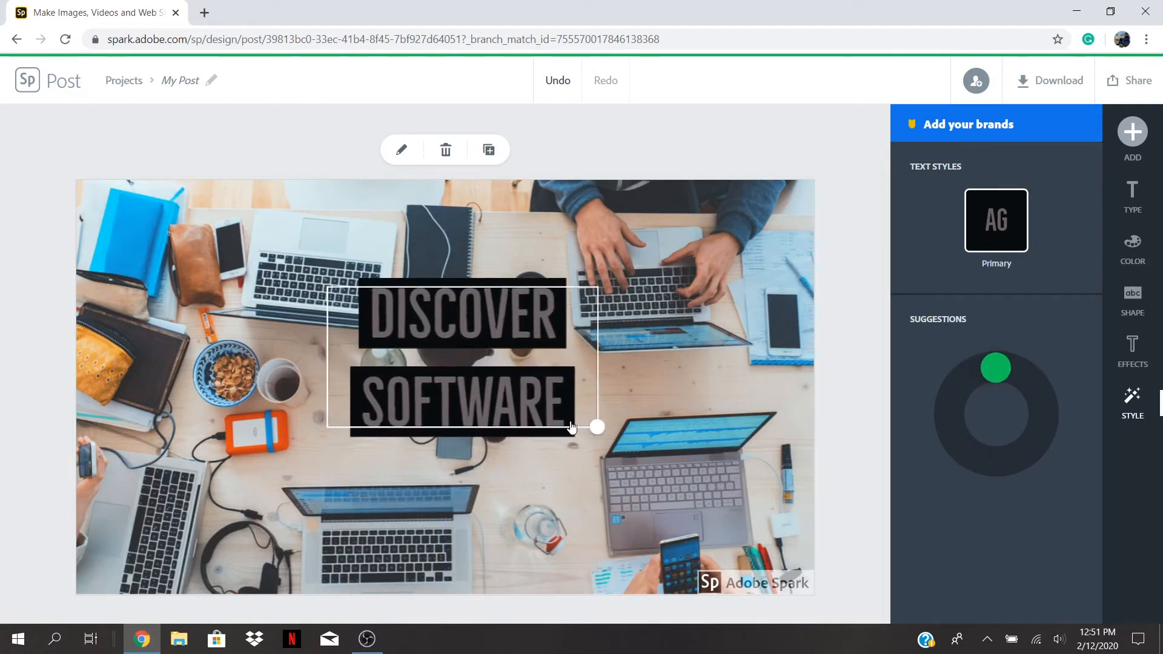
{"action": "left_click_drag", "start_coordinate": [478, 344], "coordinate": [467, 375]}
{"action": "left_click", "coordinate": [701, 344]}
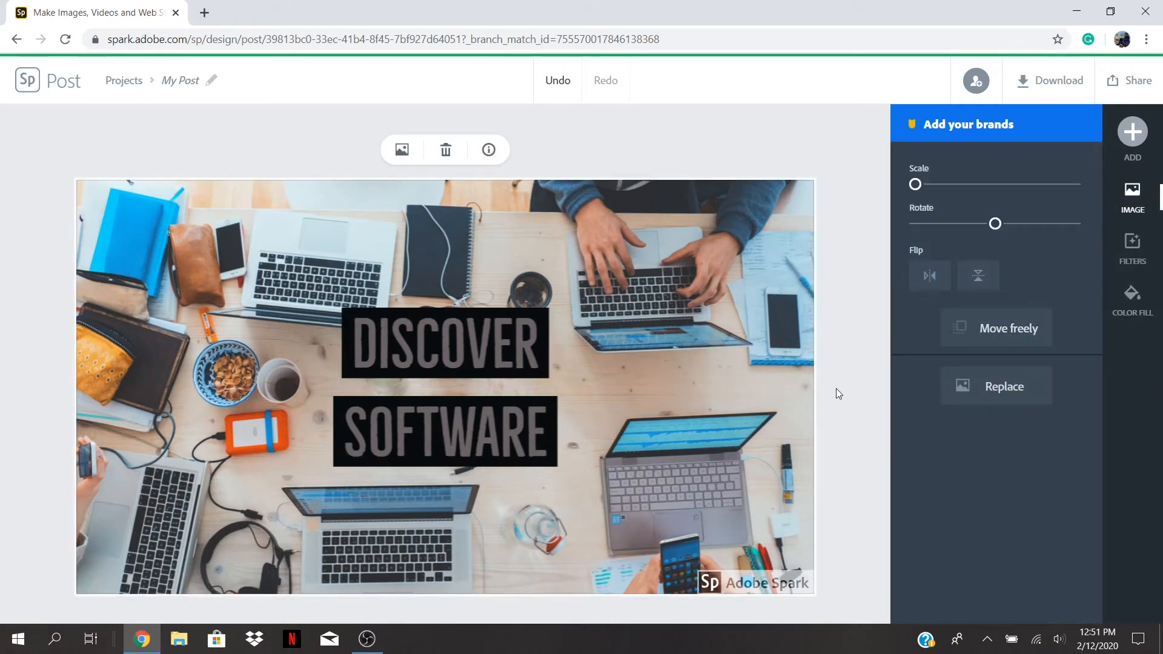
{"action": "left_click", "coordinate": [1044, 86]}
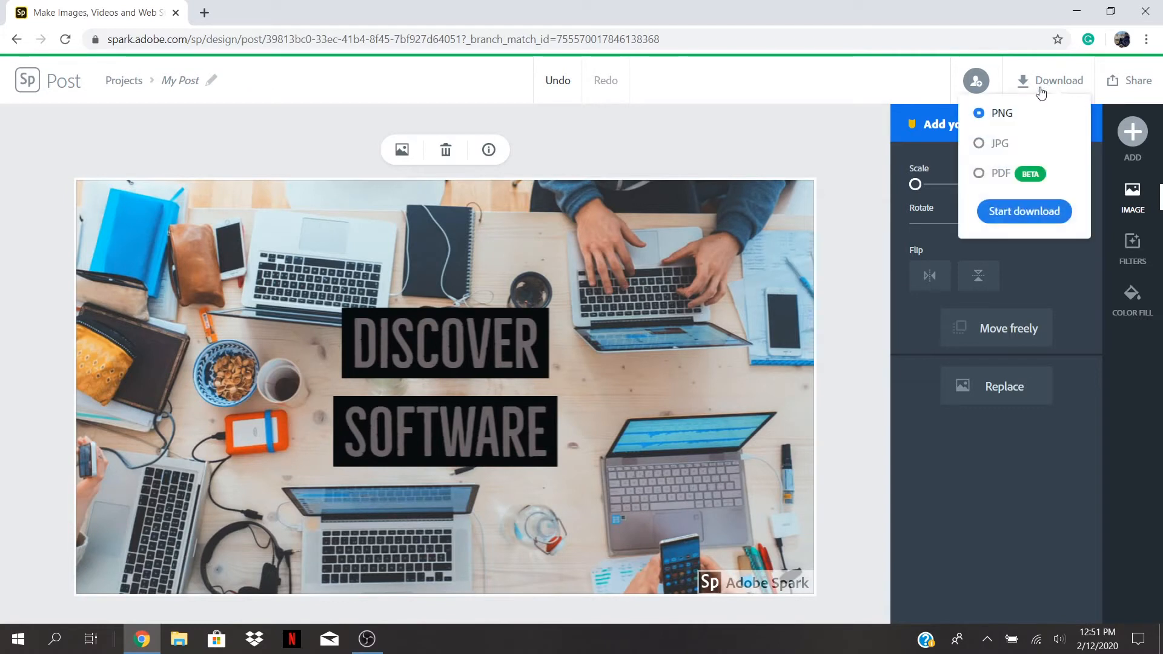
{"action": "left_click", "coordinate": [1032, 212]}
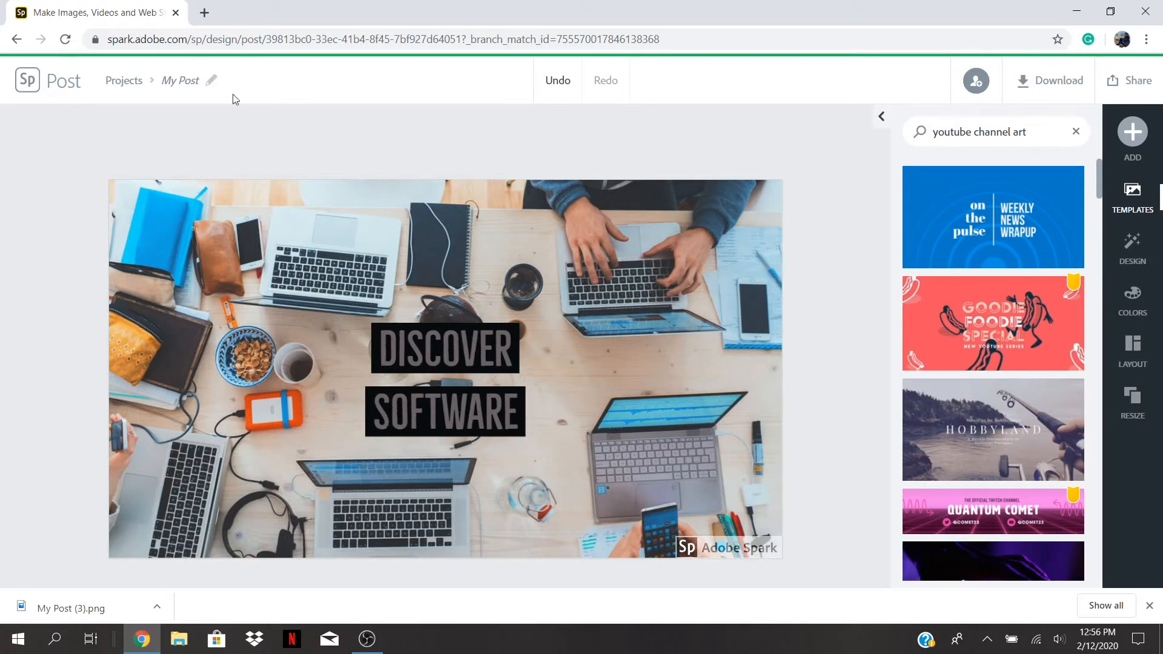
Open YouTube in a new tab and go to your channel page.
{"action": "left_click", "coordinate": [205, 12]}
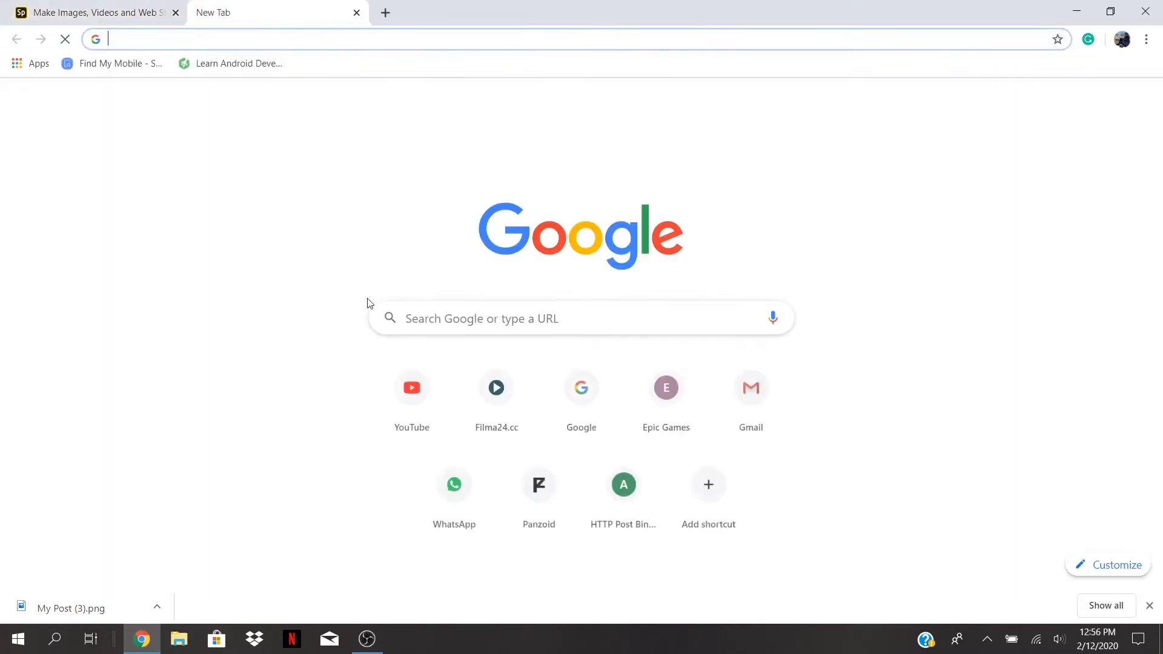
{"action": "left_click", "coordinate": [392, 407]}
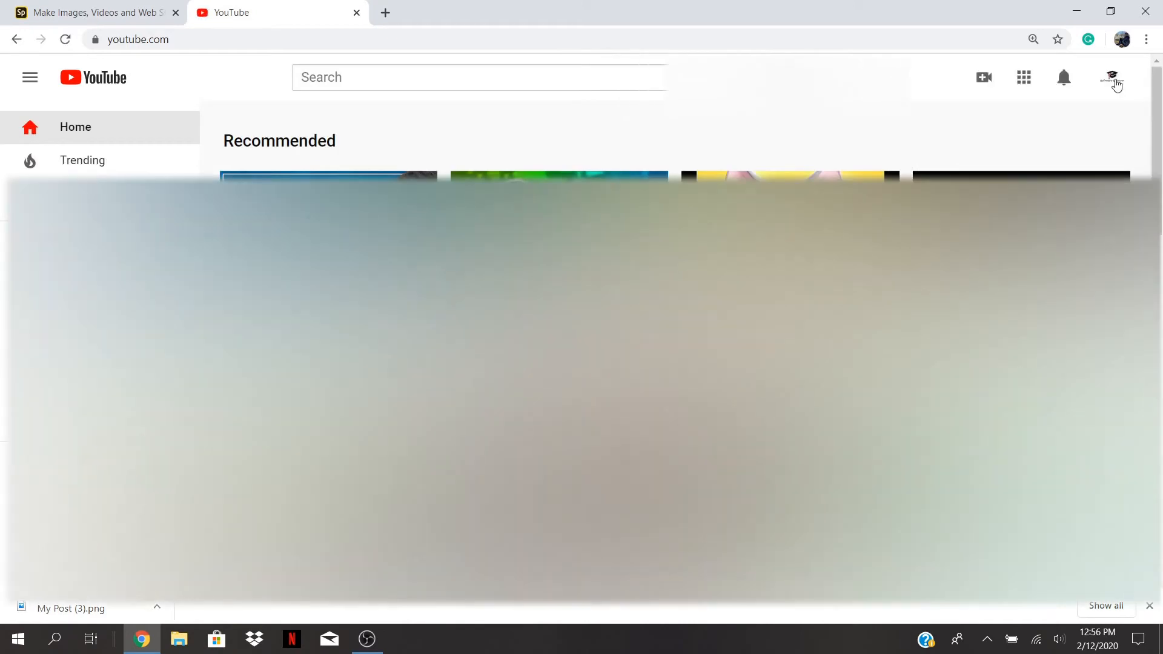
{"action": "left_click", "coordinate": [1118, 76]}
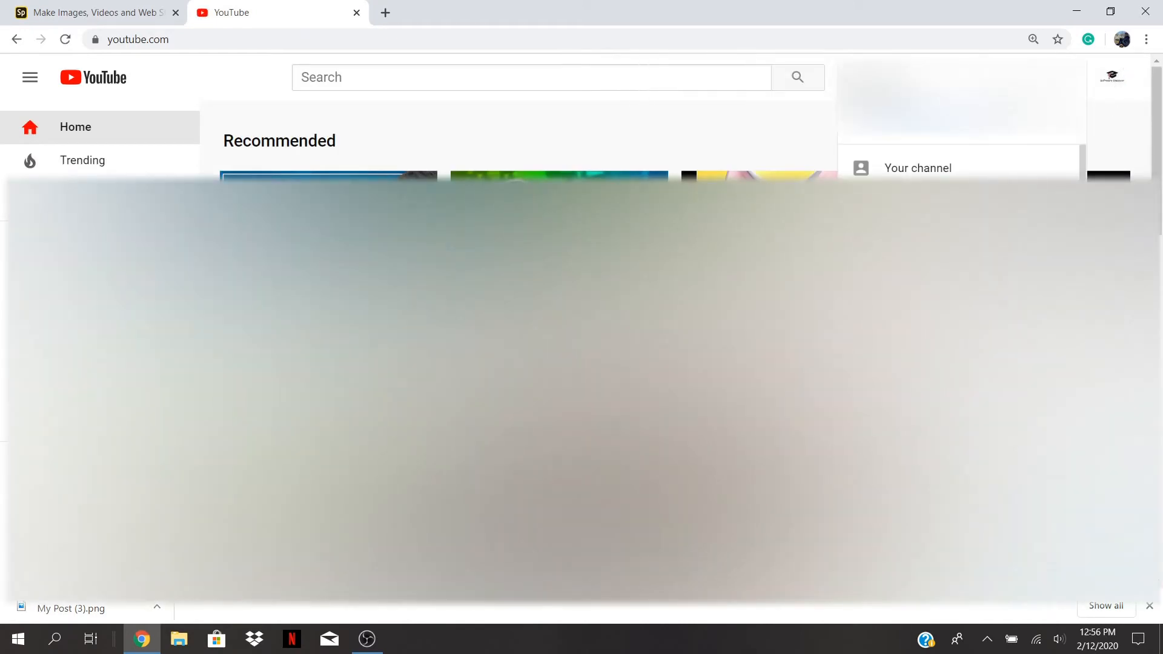
{"action": "left_click", "coordinate": [937, 172]}
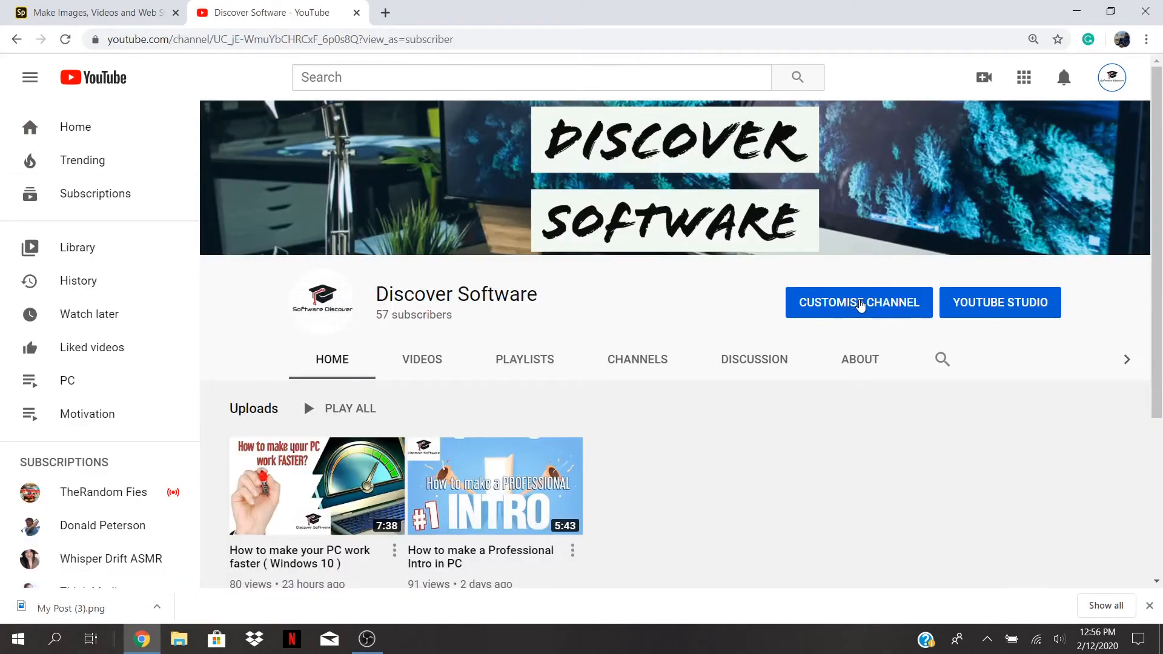
Customise the channel and choose Edit channel art from the banner options.
{"action": "left_click", "coordinate": [861, 303]}
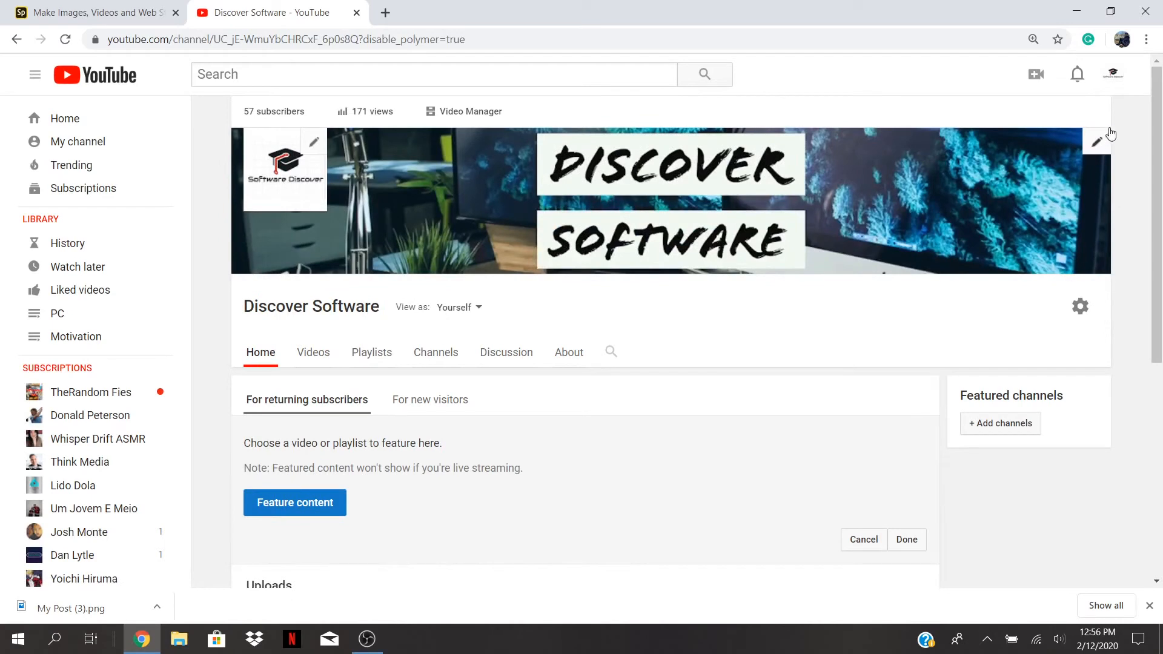
{"action": "left_click", "coordinate": [1099, 145]}
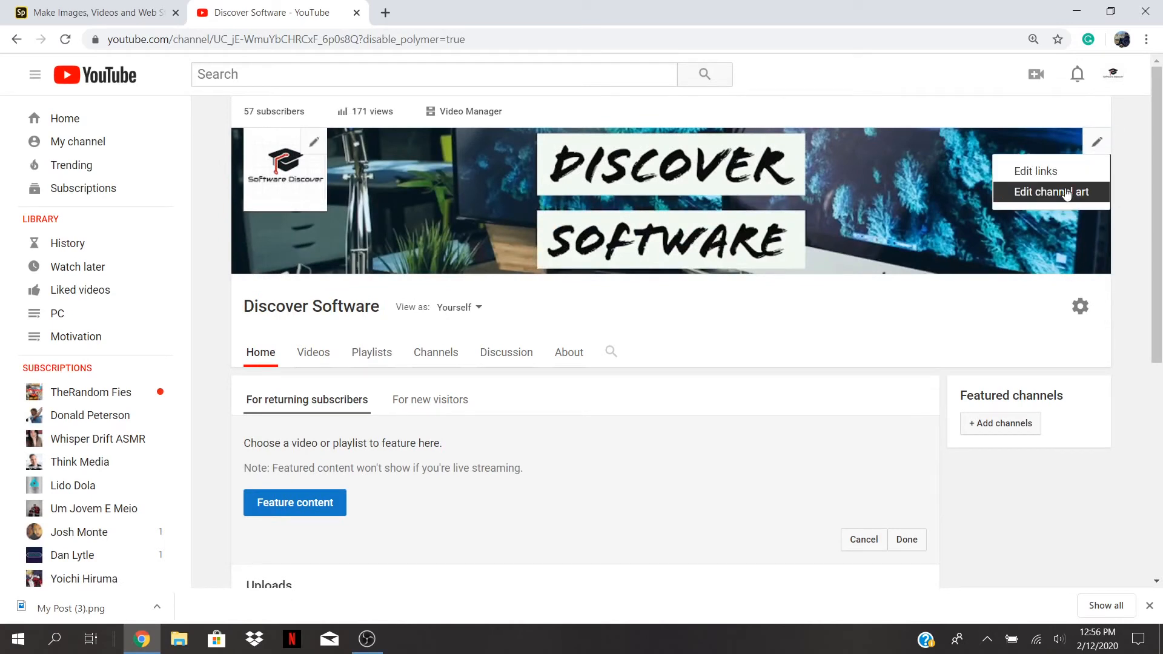
{"action": "left_click", "coordinate": [1063, 187]}
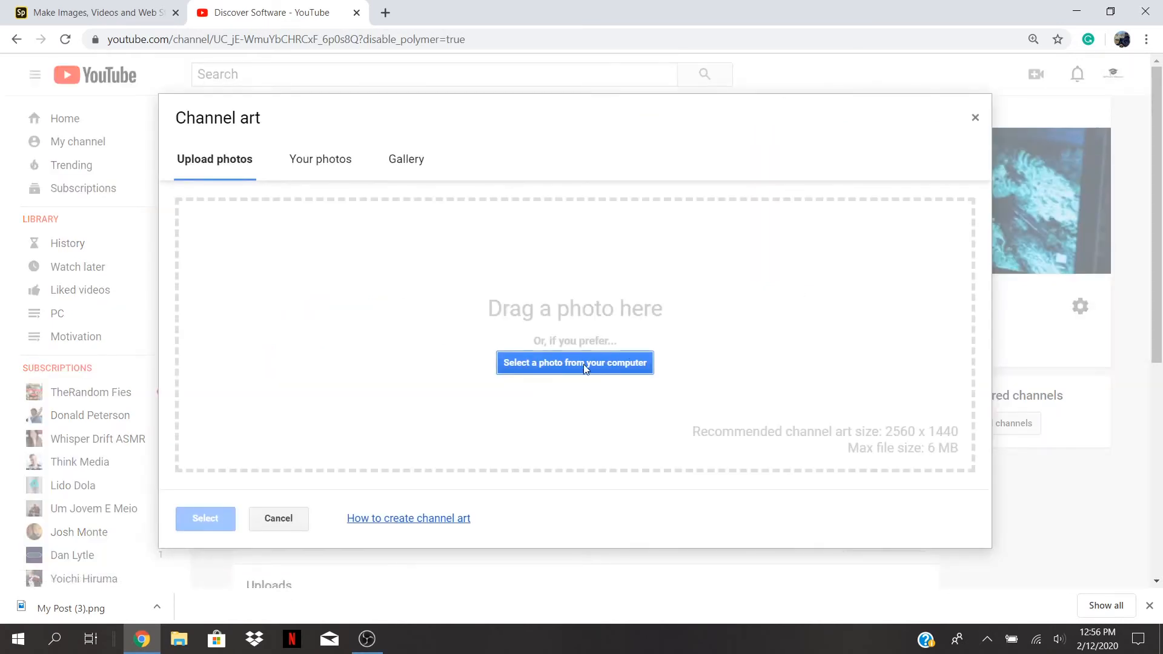
Upload My Post (3).png from the computer as the new channel art.
{"action": "left_click", "coordinate": [583, 364]}
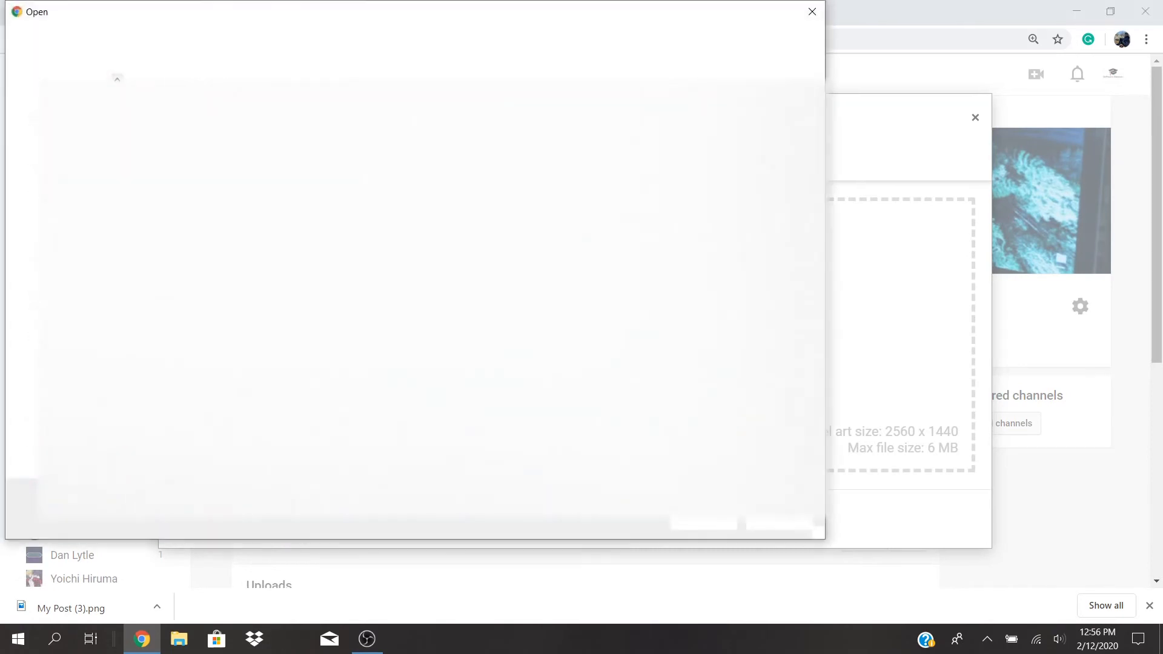
{"action": "type", "text": "my"}
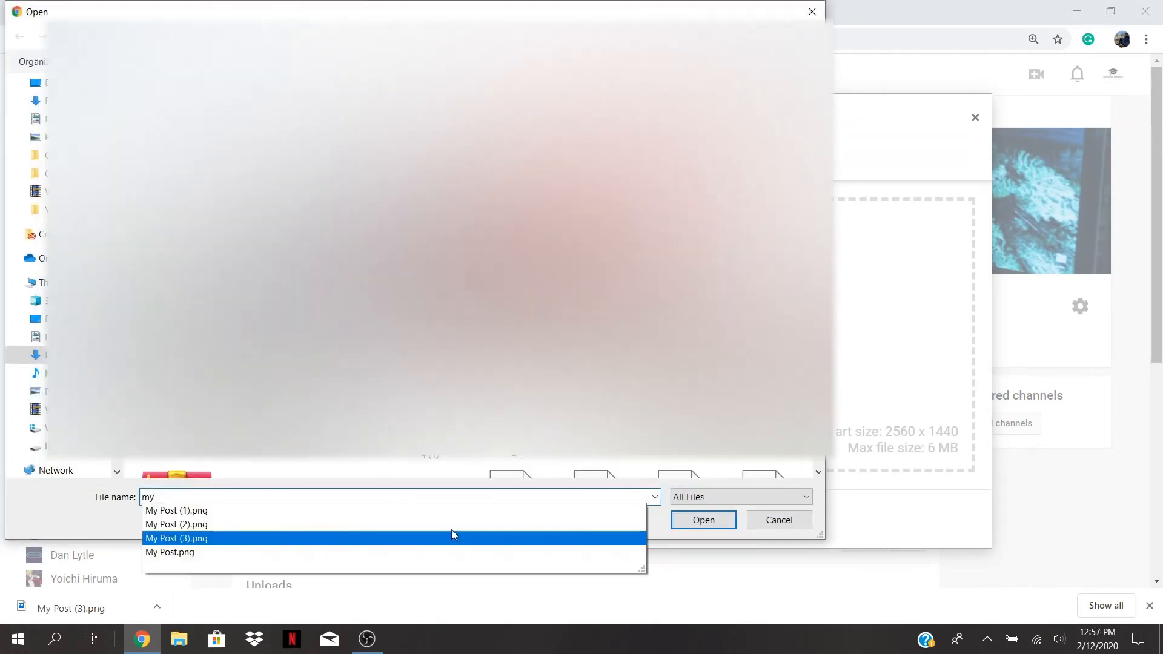
{"action": "left_click", "coordinate": [452, 532]}
{"action": "left_click", "coordinate": [705, 519]}
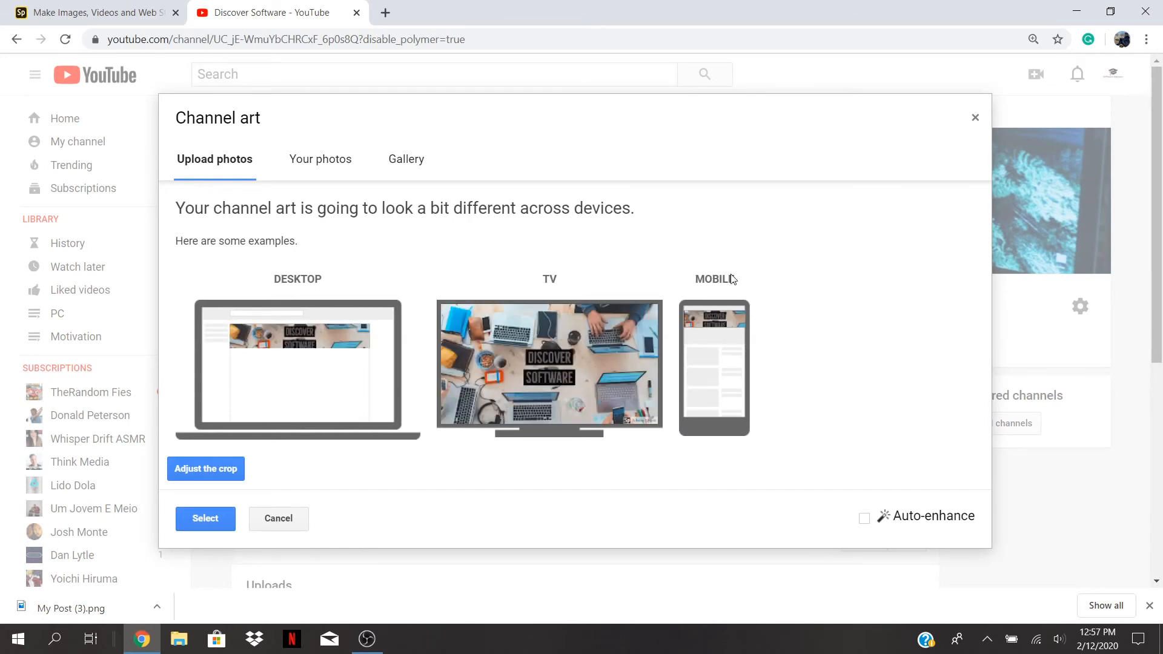
Adjust the crop area to frame the banner and apply it as channel art.
{"action": "left_click", "coordinate": [217, 467]}
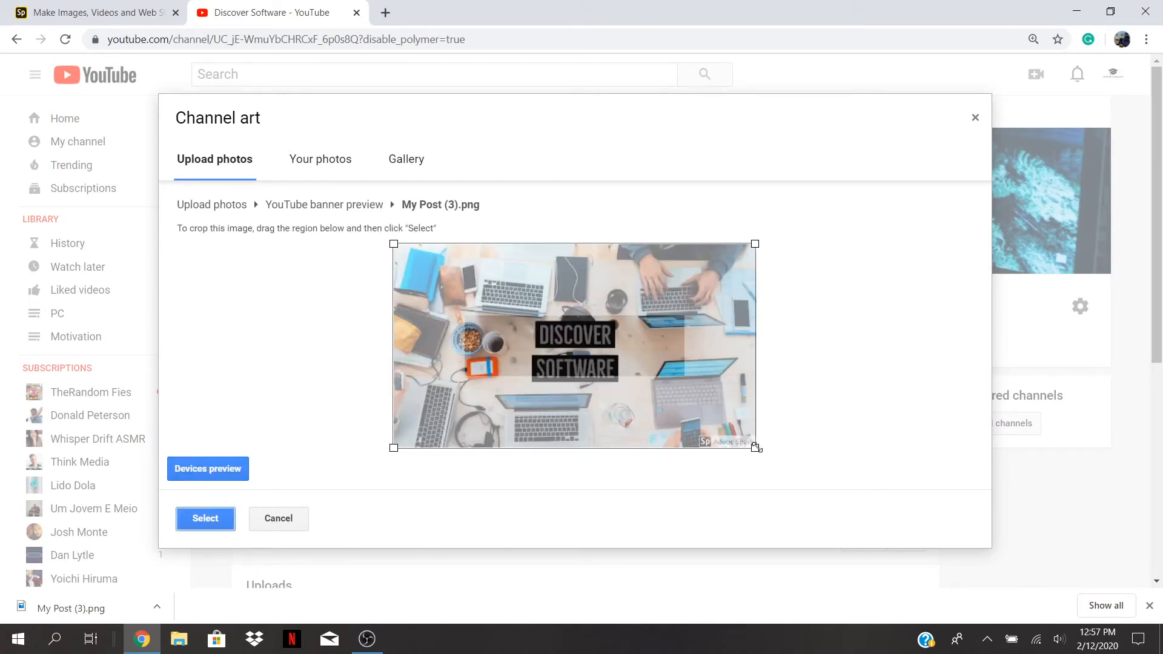
{"action": "left_click_drag", "start_coordinate": [755, 447], "coordinate": [726, 430]}
{"action": "left_click_drag", "start_coordinate": [614, 348], "coordinate": [620, 361]}
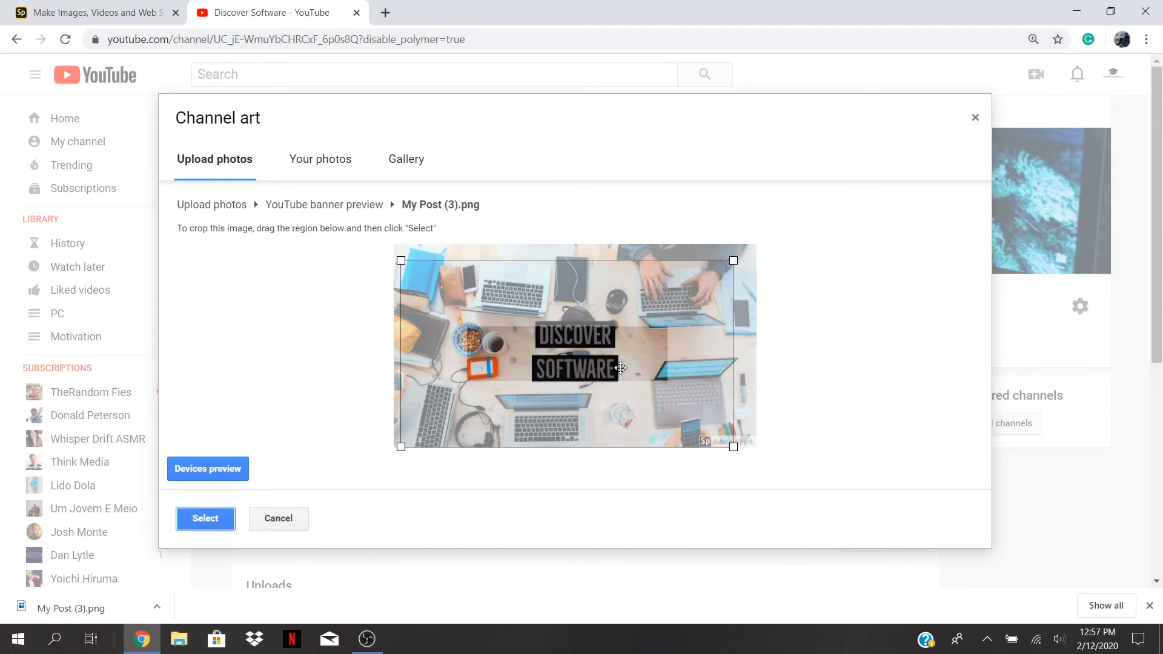
{"action": "left_click_drag", "start_coordinate": [734, 257], "coordinate": [765, 267]}
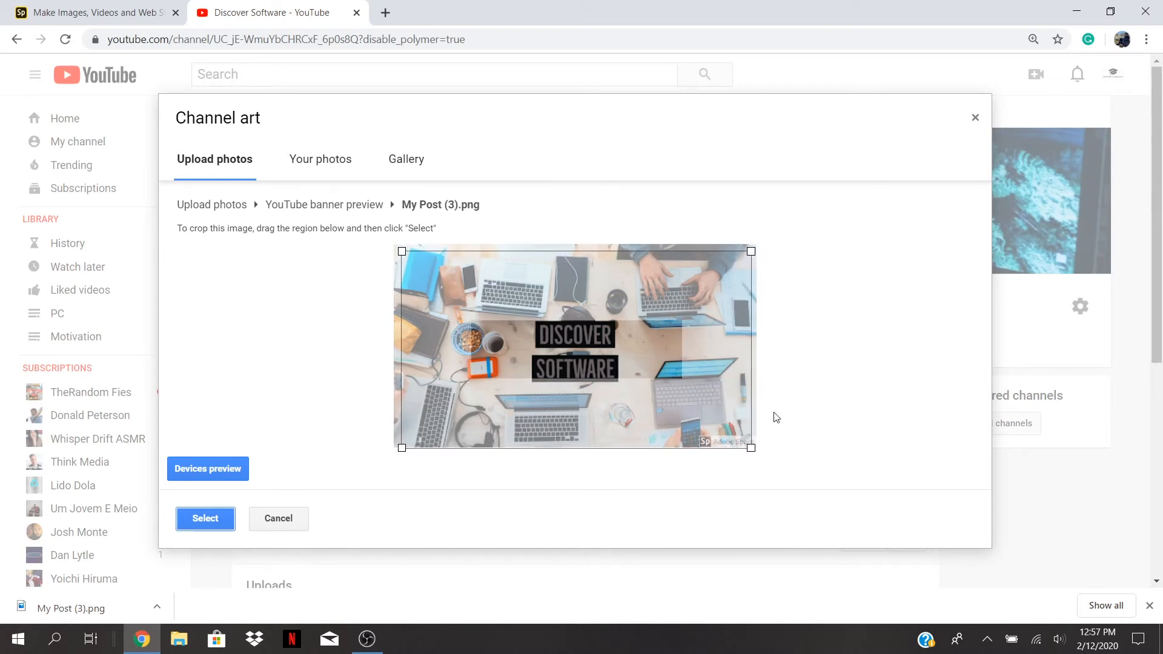
{"action": "left_click", "coordinate": [214, 517]}
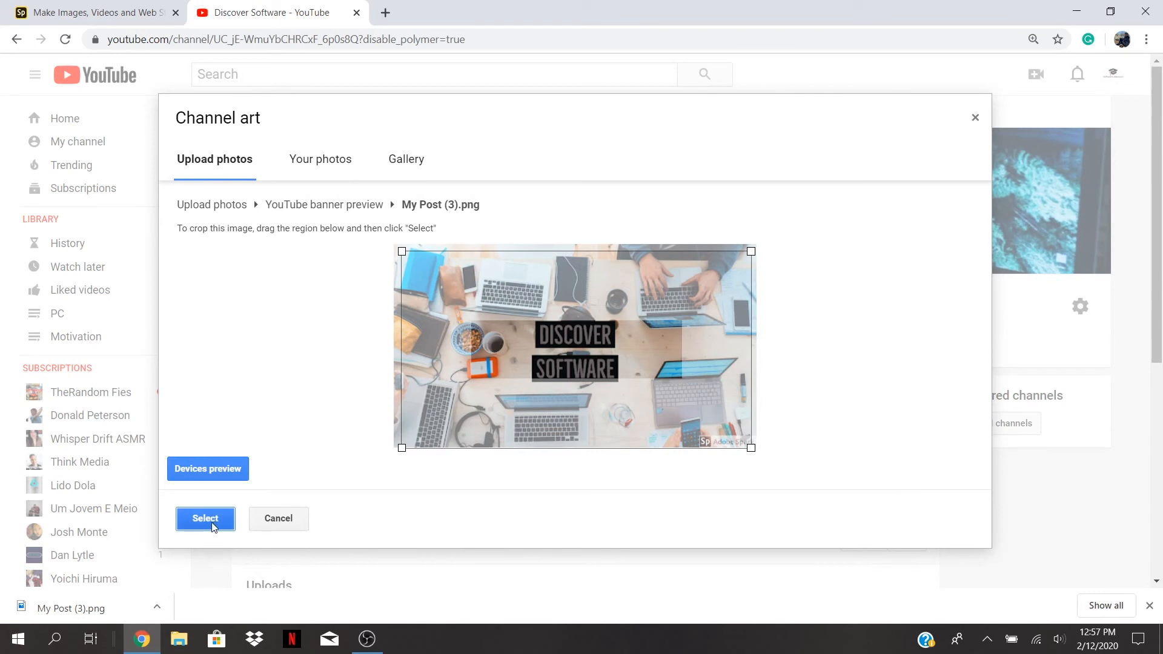